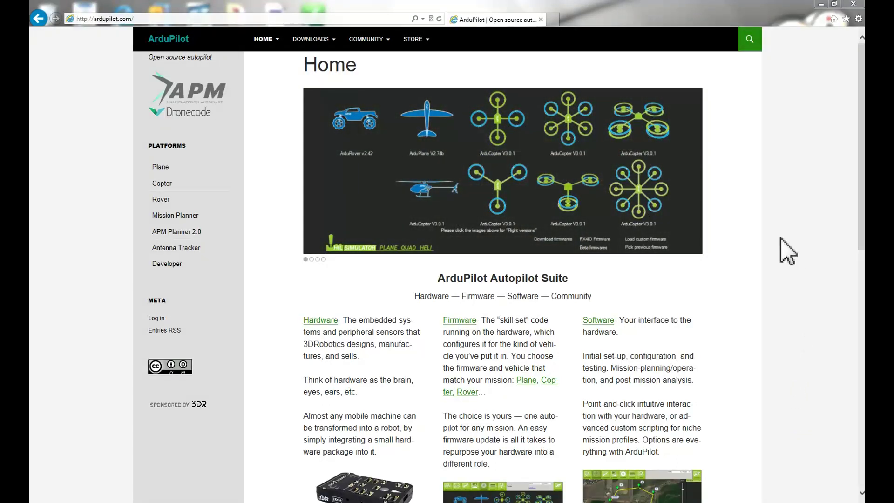
# - Open ardupilot.com in Internet Explorer to show the ArduPilot Autopilot Suite home page
pyautogui.moveTo(265, 46)
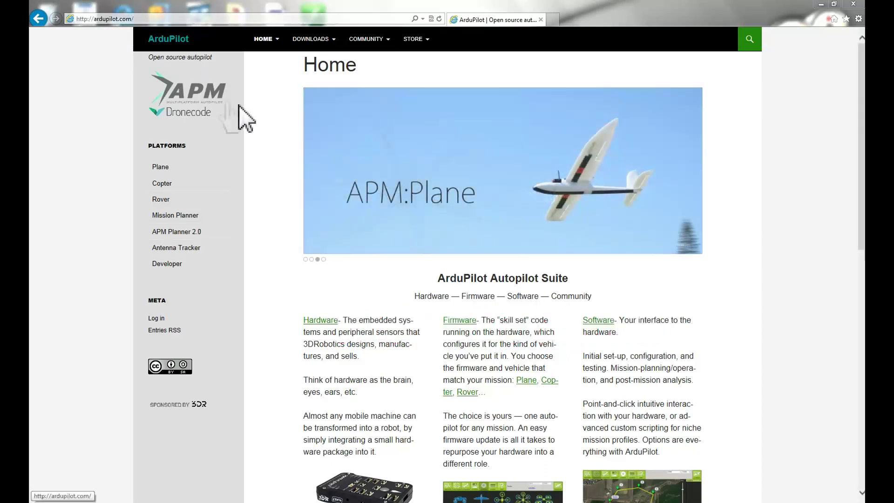
# - Go to the Mission Planner downloads page and scroll down to the MissionPlanner Installer entry
pyautogui.moveTo(316, 45)
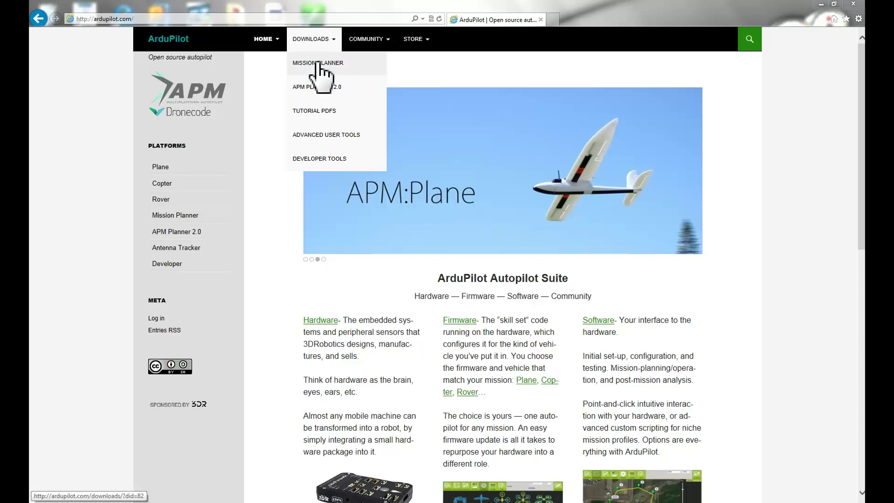
pyautogui.click(316, 64)
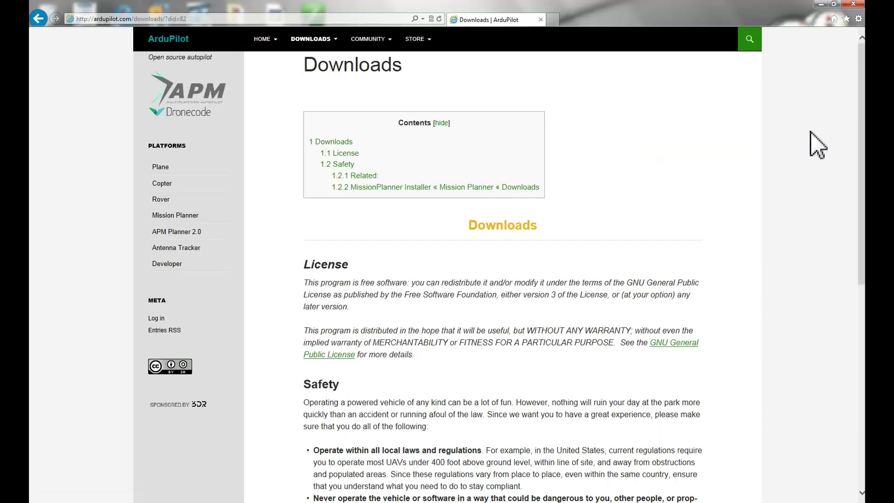
pyautogui.moveTo(863, 140); pyautogui.dragTo(863, 345)
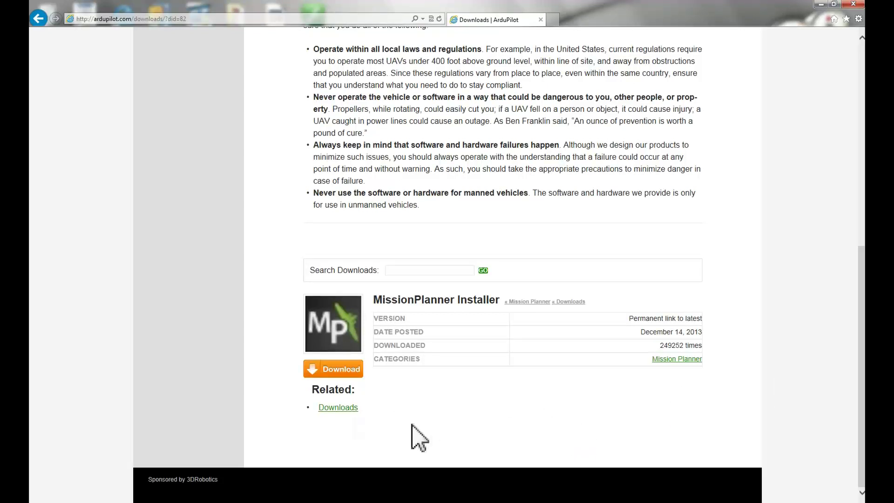
# - Download the MissionPlanner Installer using Save and run so setup starts automatically
pyautogui.click(314, 368)
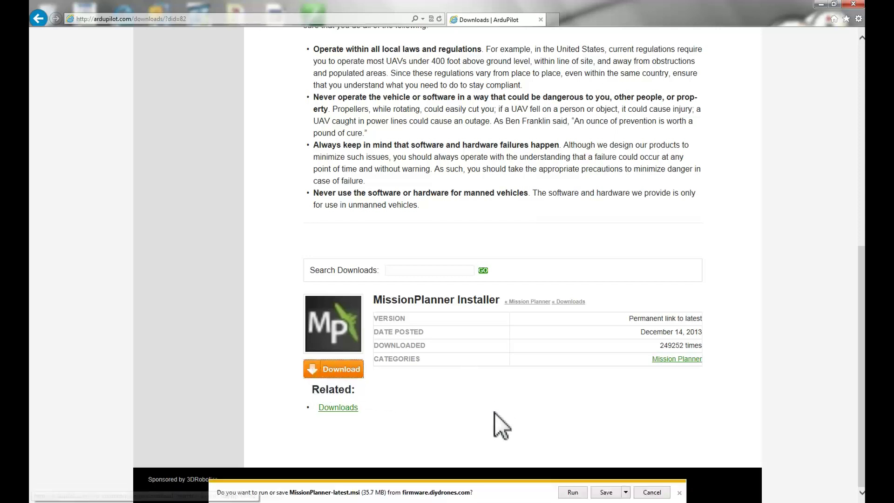
pyautogui.click(626, 492)
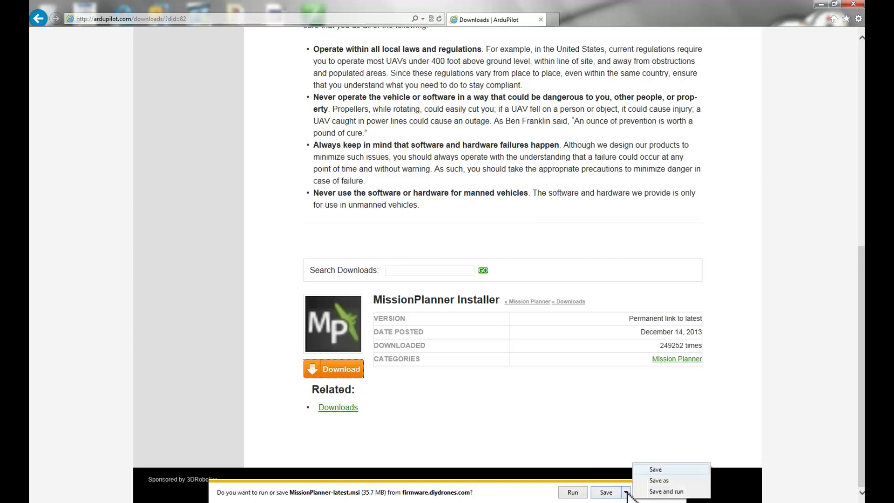
pyautogui.click(682, 492)
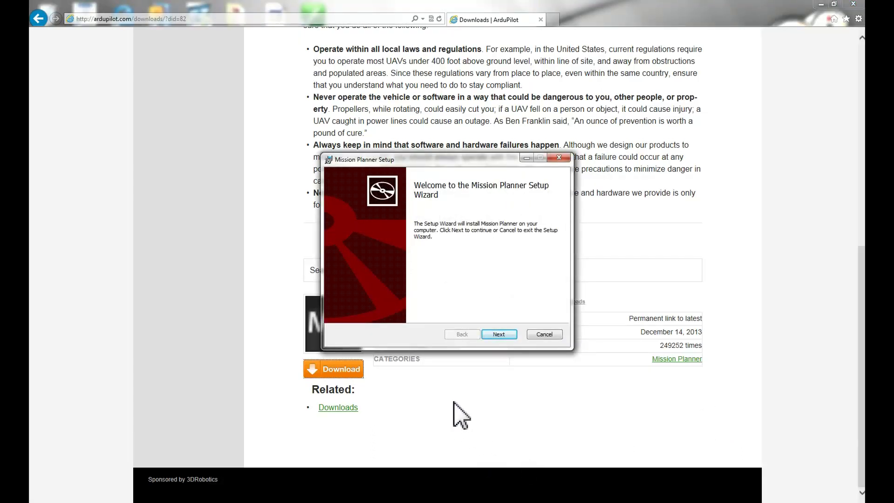
# - Accept the license terms, keep the default install folder and start installing Mission Planner
pyautogui.click(500, 334)
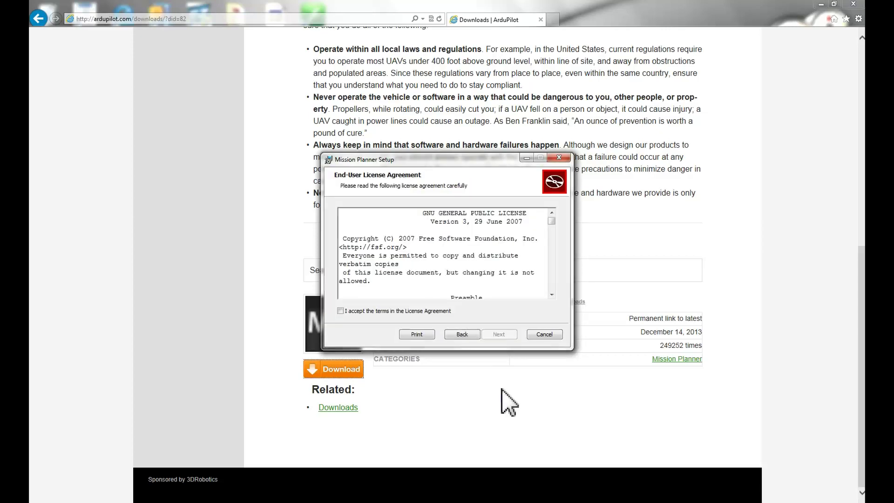
pyautogui.click(340, 311)
pyautogui.moveTo(551, 222); pyautogui.dragTo(565, 305)
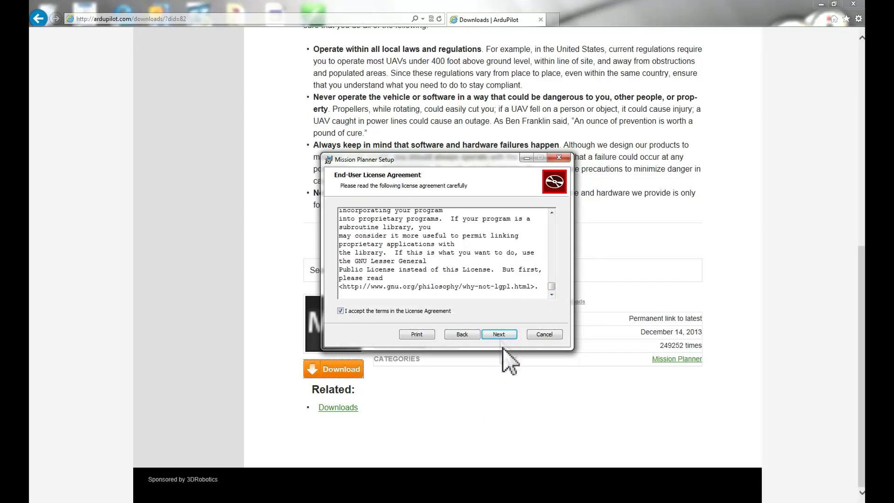
pyautogui.click(498, 335)
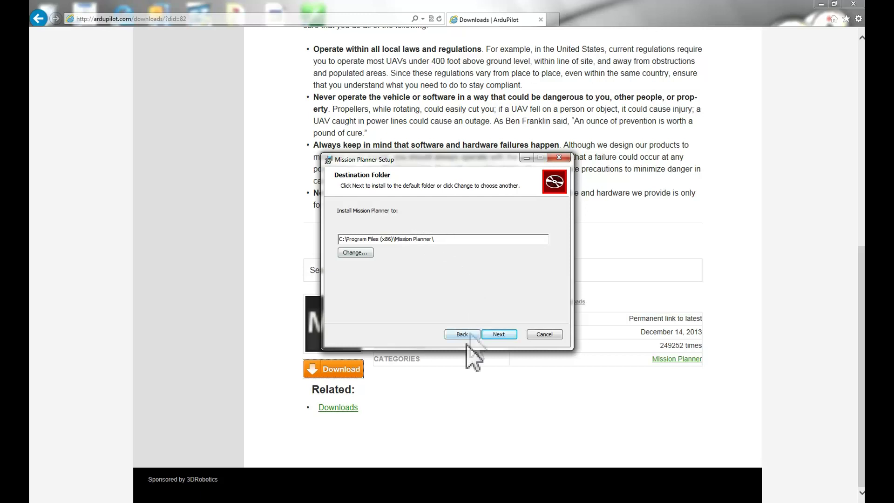
pyautogui.click(498, 335)
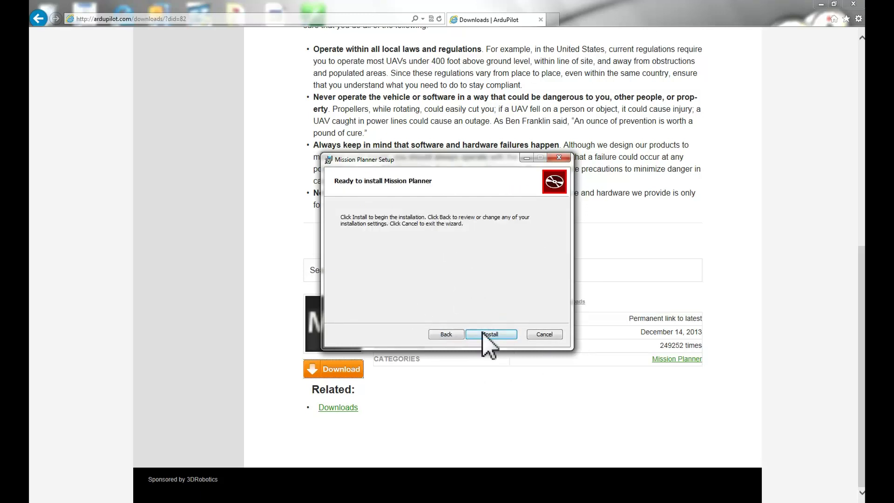
pyautogui.click(488, 334)
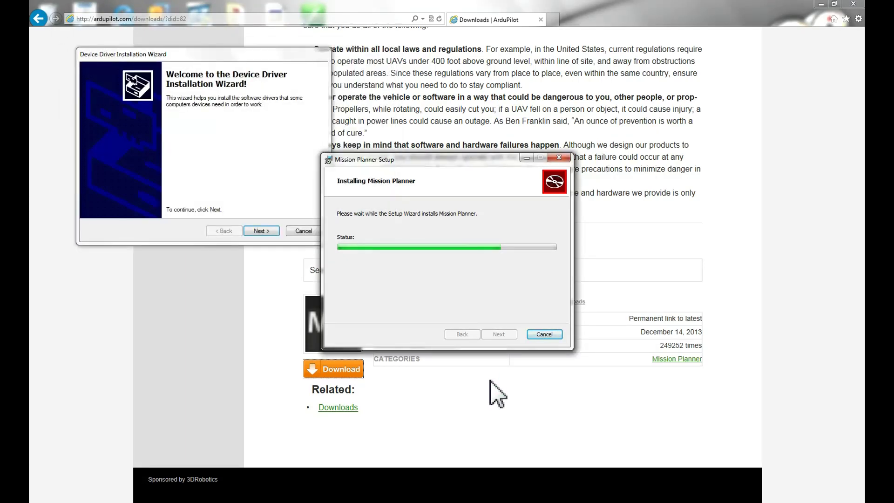
# - Install the Arduino, FTDI and Laser Navigation device drivers, then finish the driver wizard
pyautogui.click(195, 56)
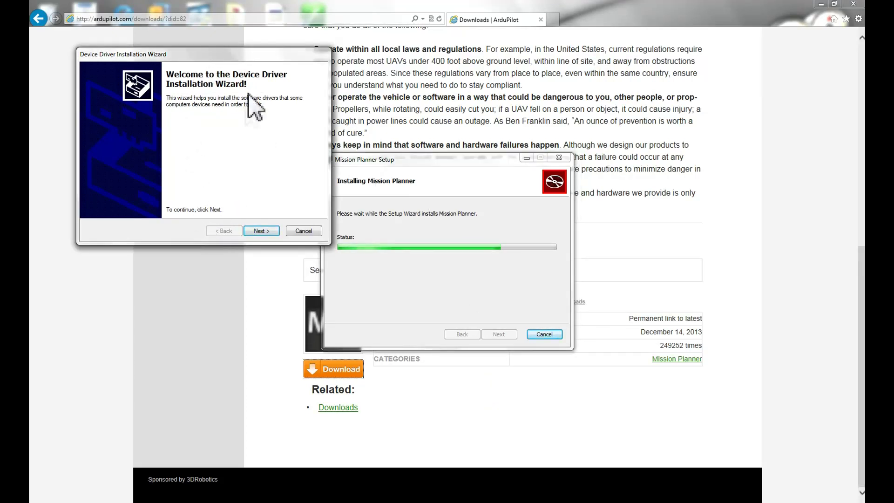
pyautogui.click(260, 232)
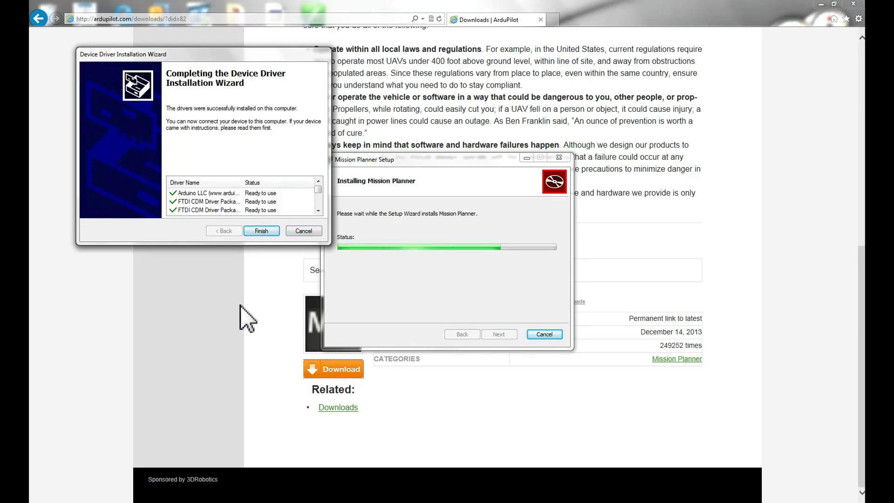
pyautogui.moveTo(318, 192); pyautogui.dragTo(319, 203)
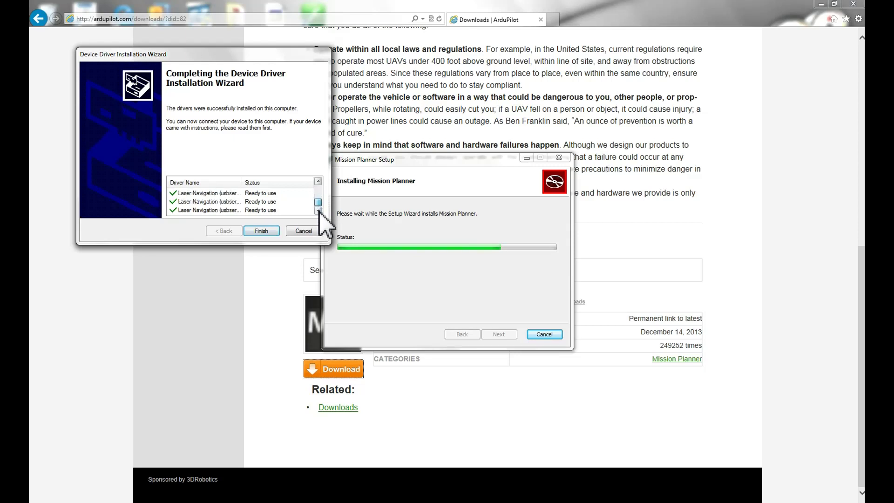
pyautogui.click(261, 231)
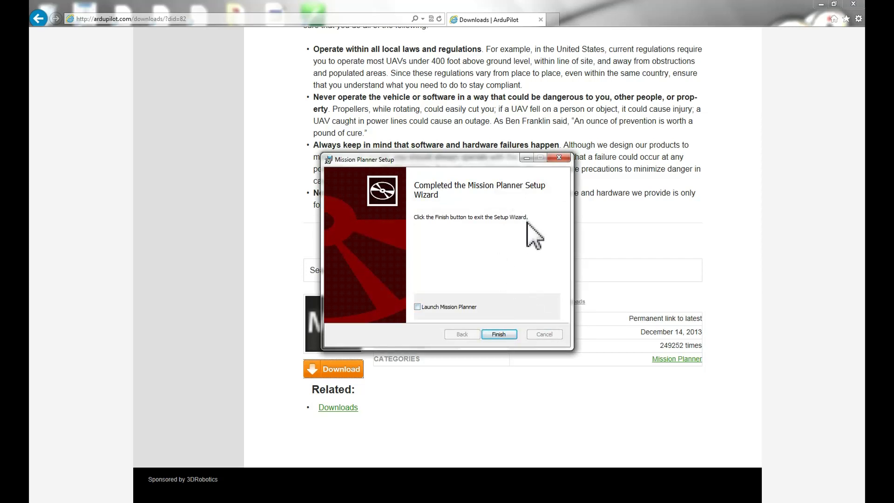
# - Finish Mission Planner Setup with Launch Mission Planner ticked
pyautogui.click(417, 307)
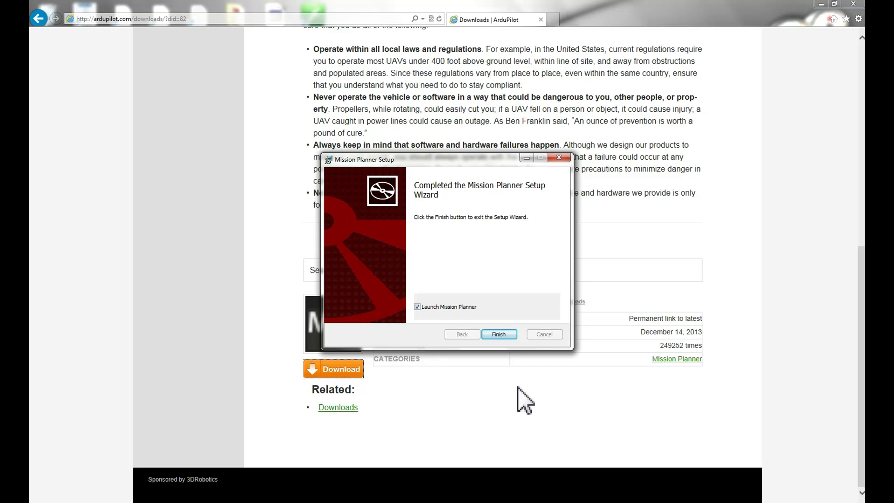
pyautogui.press('Return')
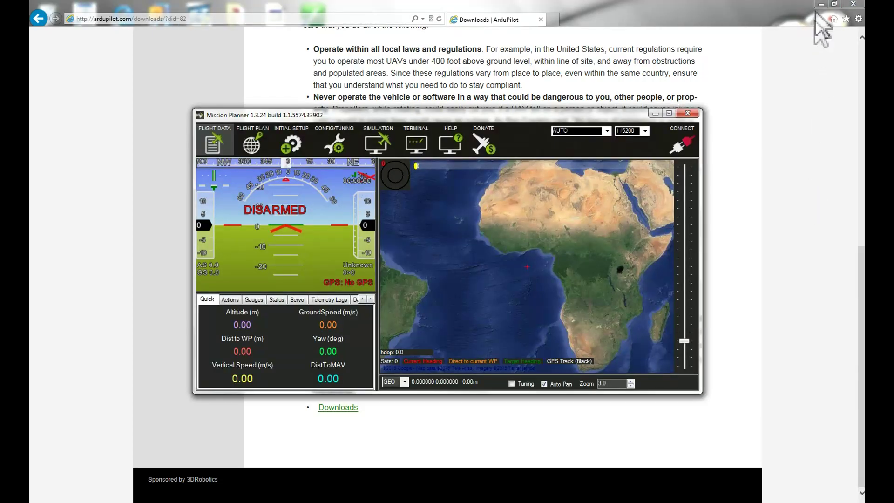
# - Minimize Internet Explorer and maximize the Mission Planner window
pyautogui.click(821, 4)
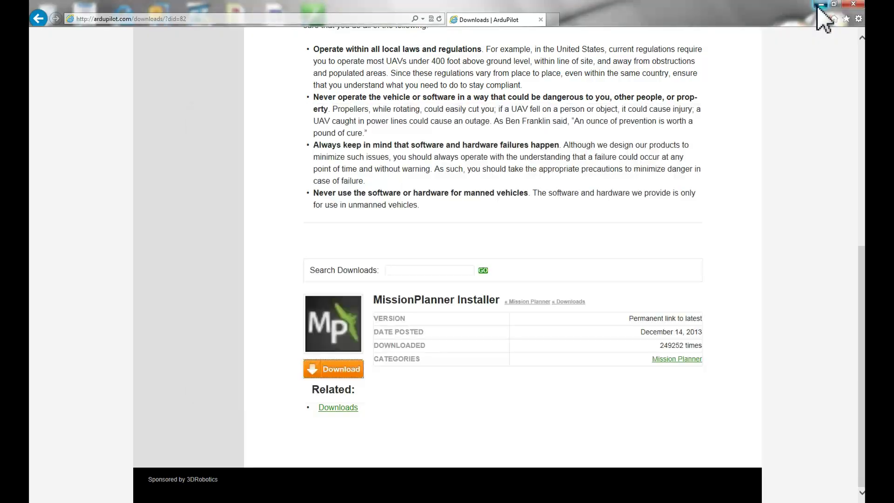
pyautogui.click(821, 3)
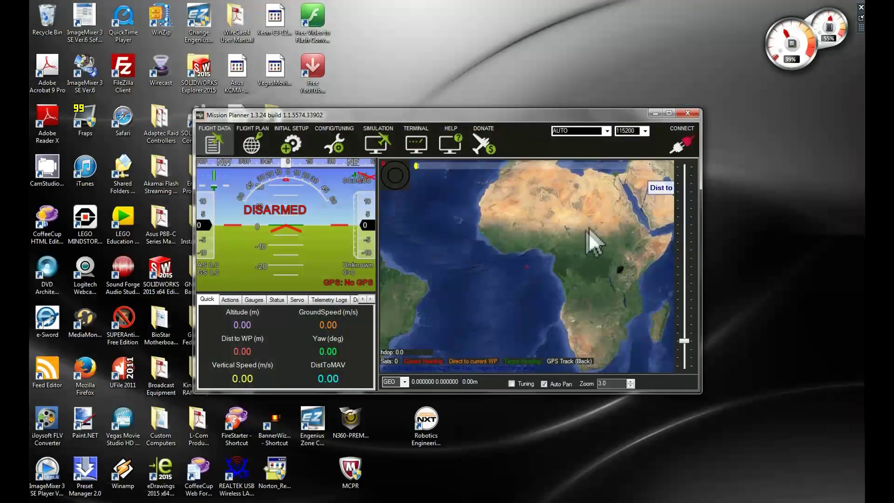
pyautogui.click(669, 114)
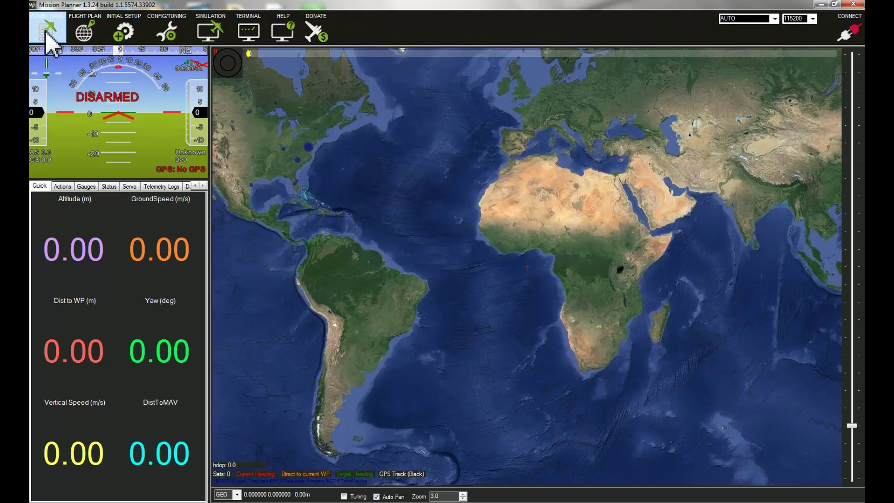
# - Attempt to upload ArduCopter V3.2.1 Quad firmware from Initial Setup, then dismiss the No Response error
pyautogui.click(131, 33)
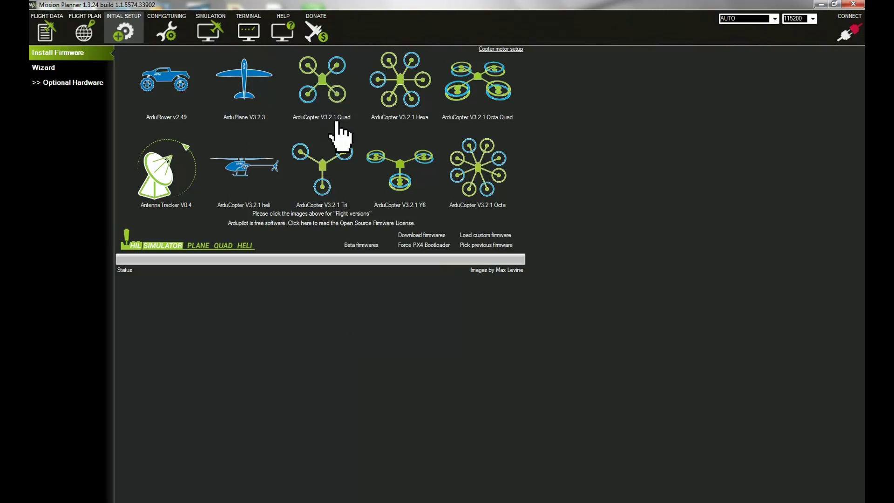
pyautogui.click(326, 86)
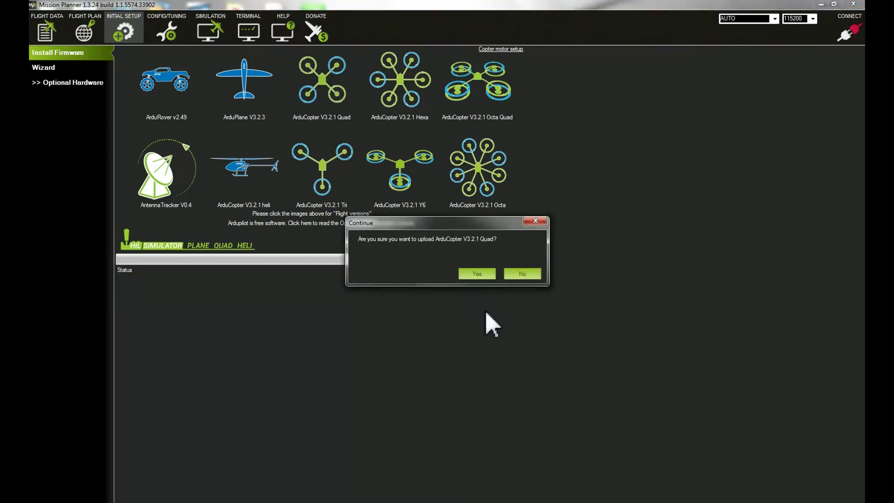
pyautogui.click(478, 276)
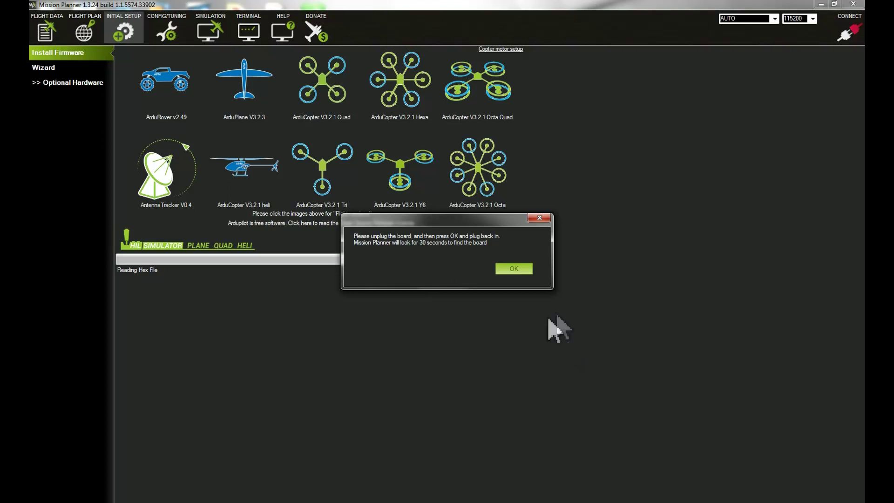
pyautogui.click(511, 271)
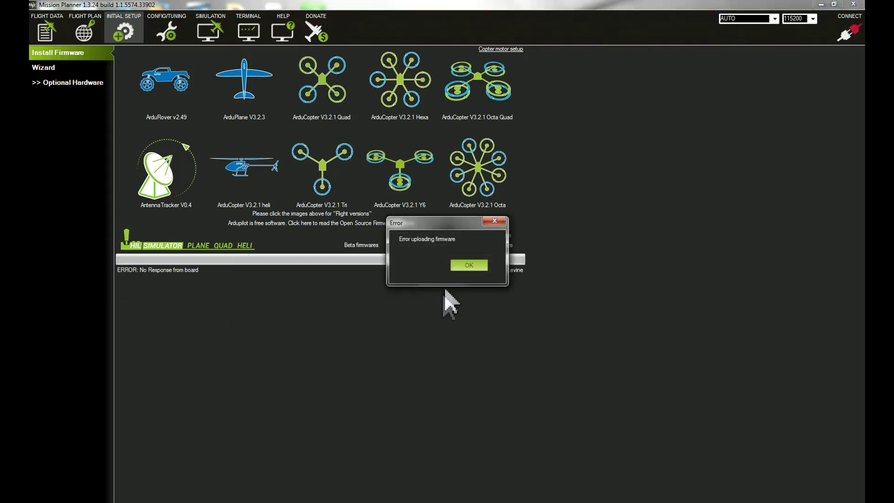
pyautogui.click(468, 265)
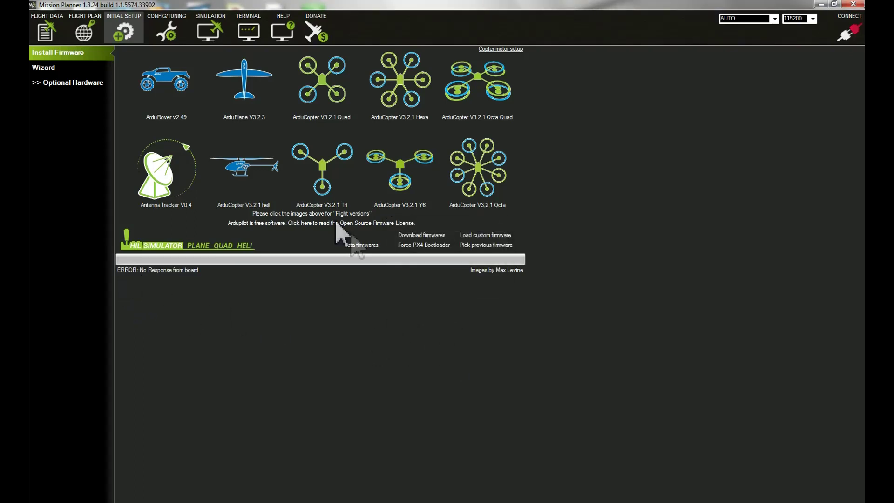
# - Re-upload the ArduCopter V3.2.1 Quad firmware, replugging the board and dismissing the tones and compass notices
pyautogui.click(328, 96)
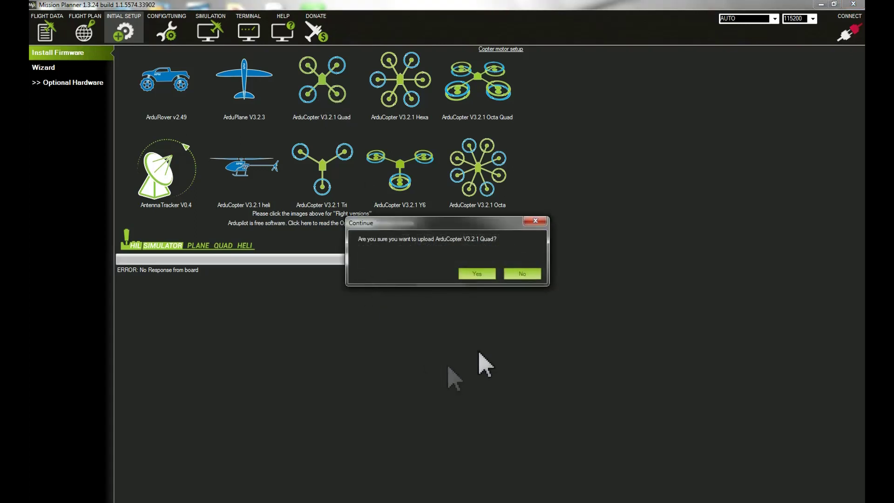
pyautogui.click(471, 275)
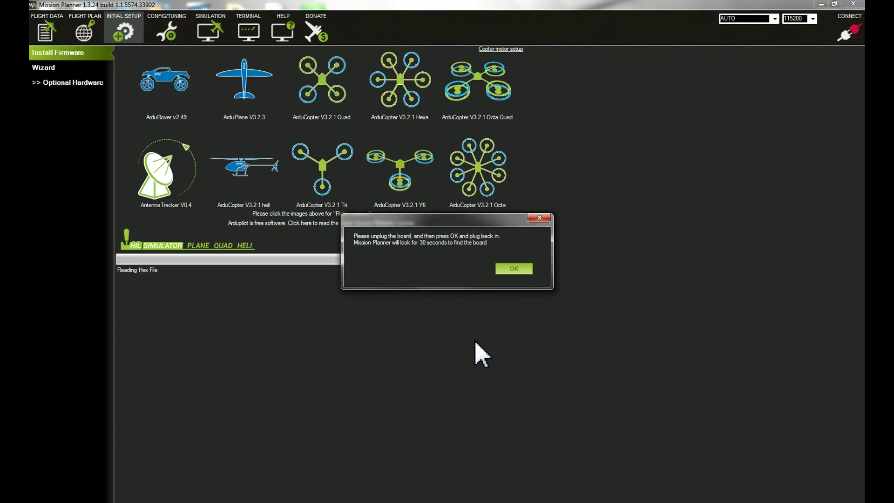
pyautogui.click(508, 274)
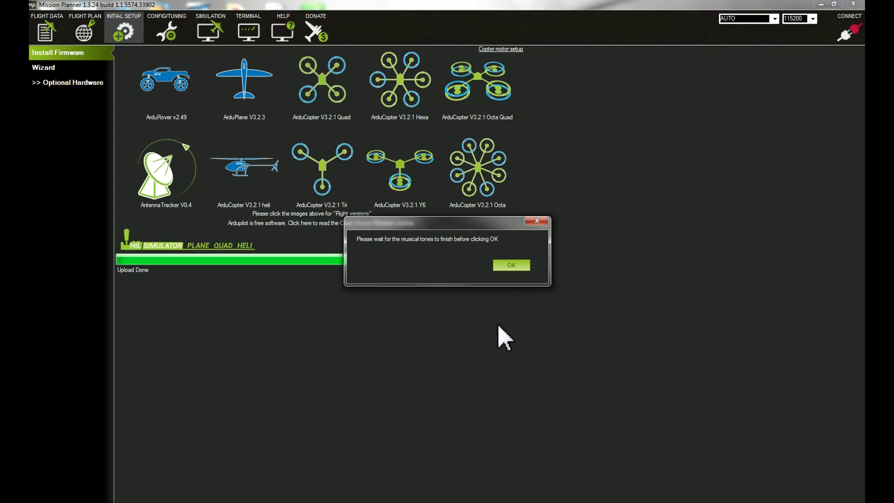
pyautogui.click(509, 270)
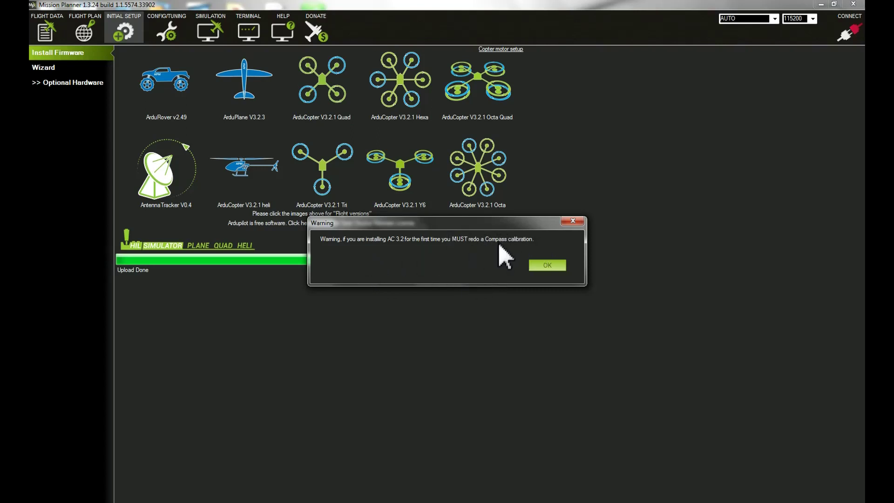
pyautogui.click(547, 267)
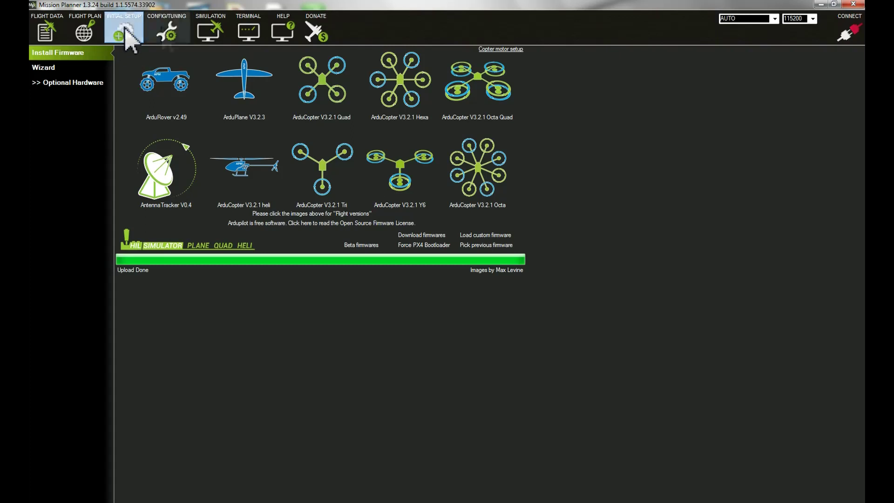
# - Launch the setup Wizard, centre its window, and advance past the quad frame page to autopilot connection
pyautogui.click(42, 69)
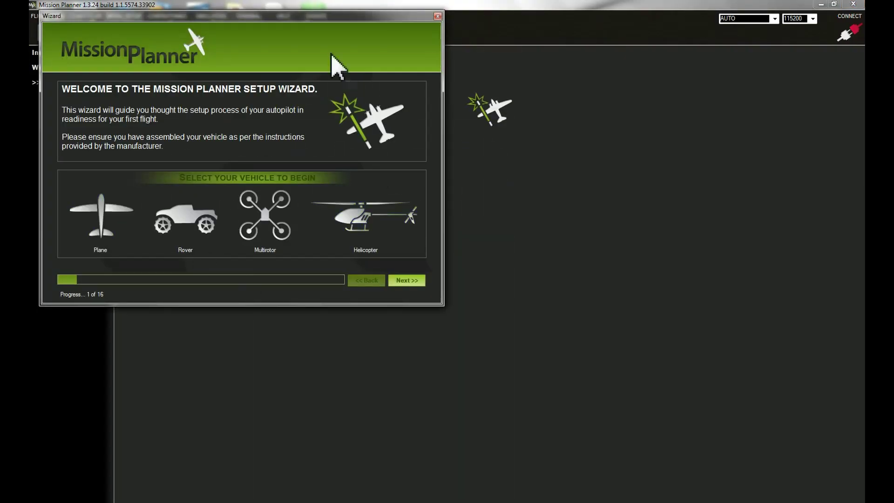
pyautogui.moveTo(326, 17); pyautogui.dragTo(538, 126)
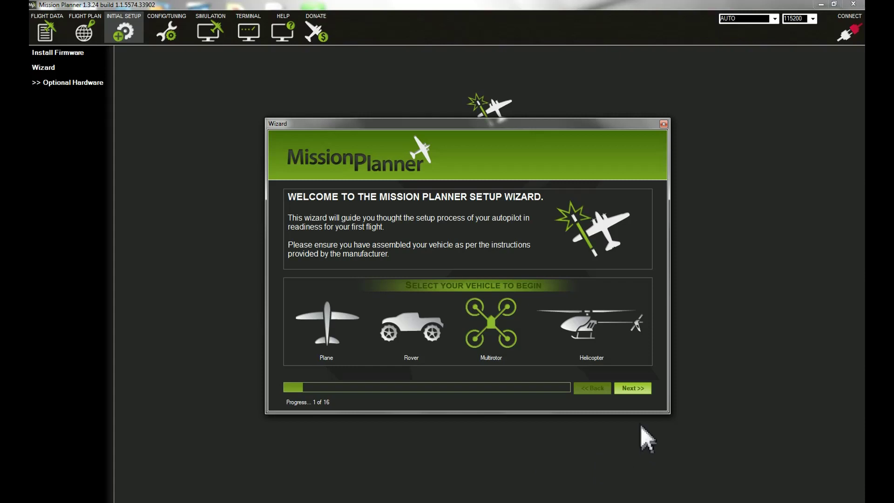
pyautogui.click(635, 389)
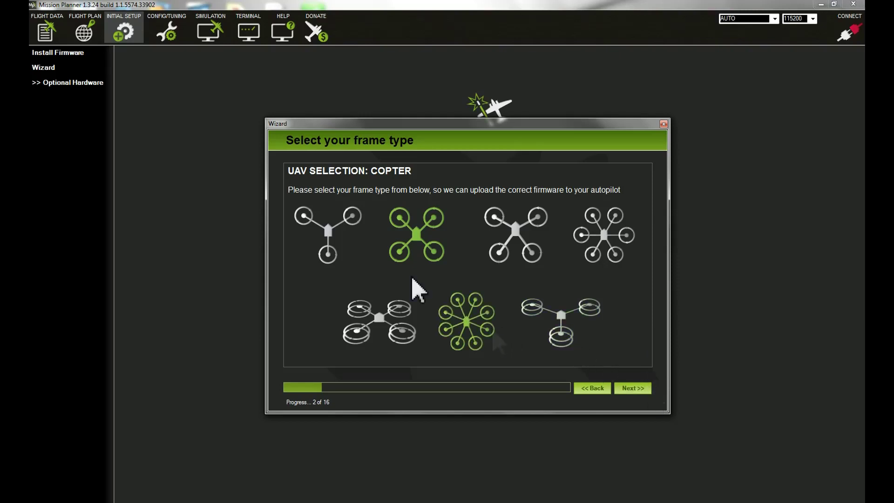
pyautogui.click(641, 390)
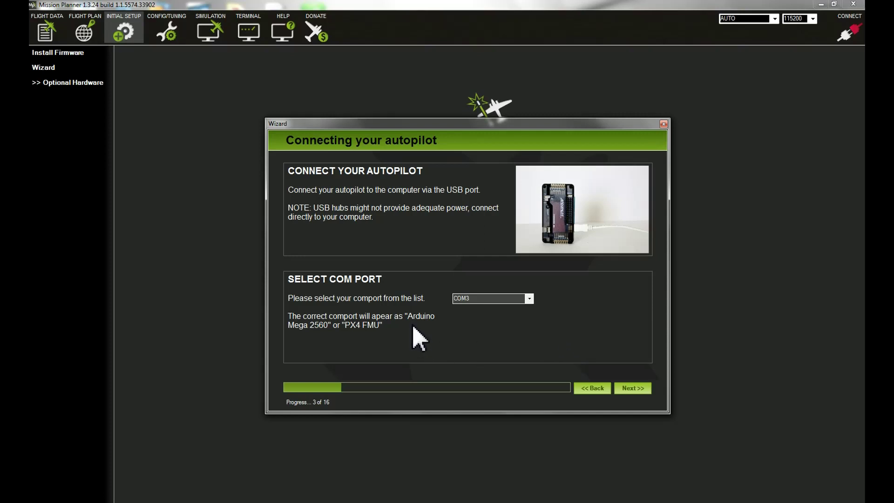
# - Select COM3 as the connection port and acknowledge the replug prompt so the firmware is checked
pyautogui.click(529, 298)
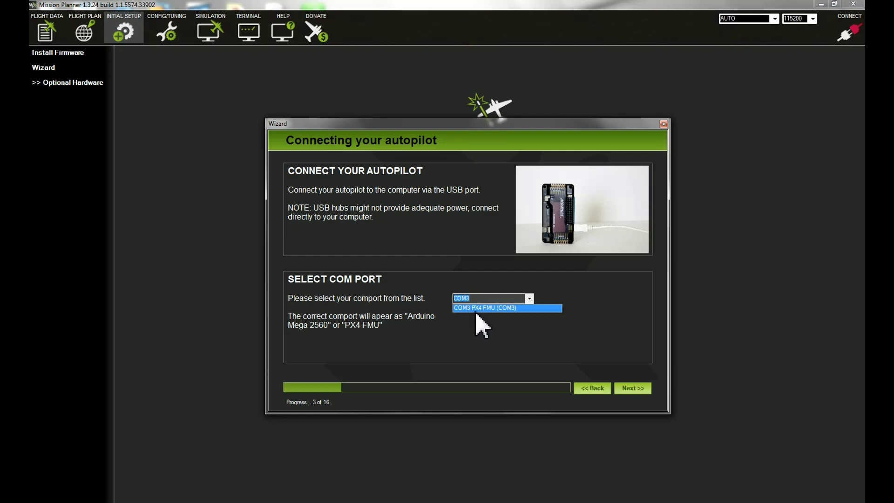
pyautogui.click(505, 314)
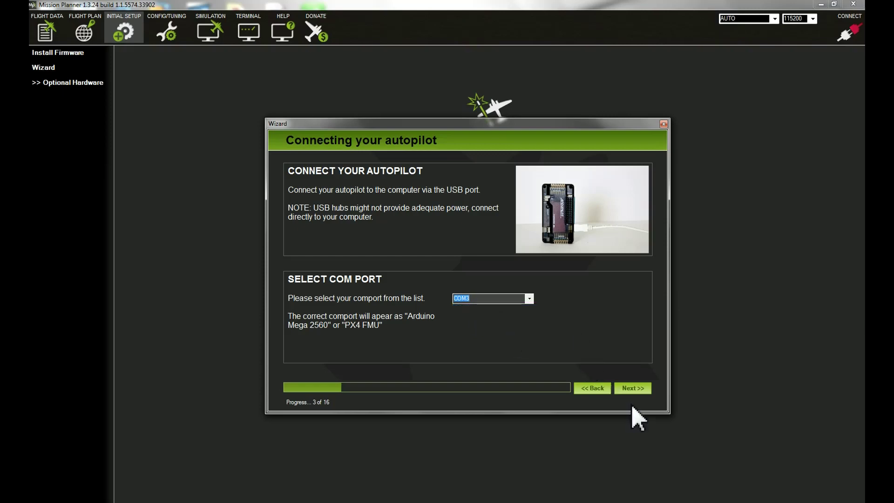
pyautogui.click(635, 390)
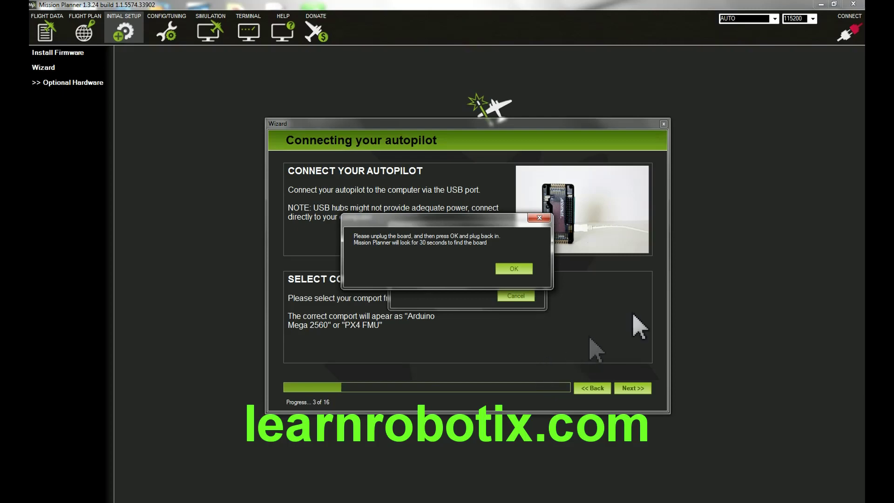
pyautogui.click(530, 272)
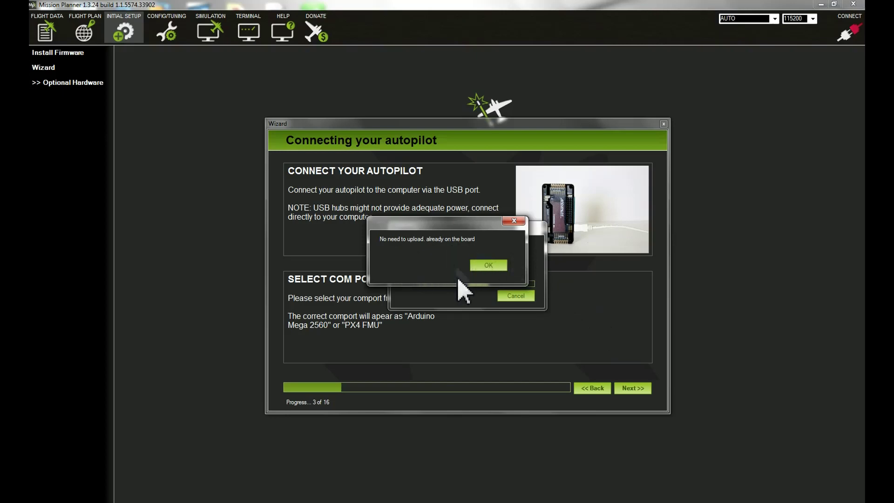
# - Dismiss the no-upload-needed message and keep the quad X frame layout
pyautogui.click(495, 267)
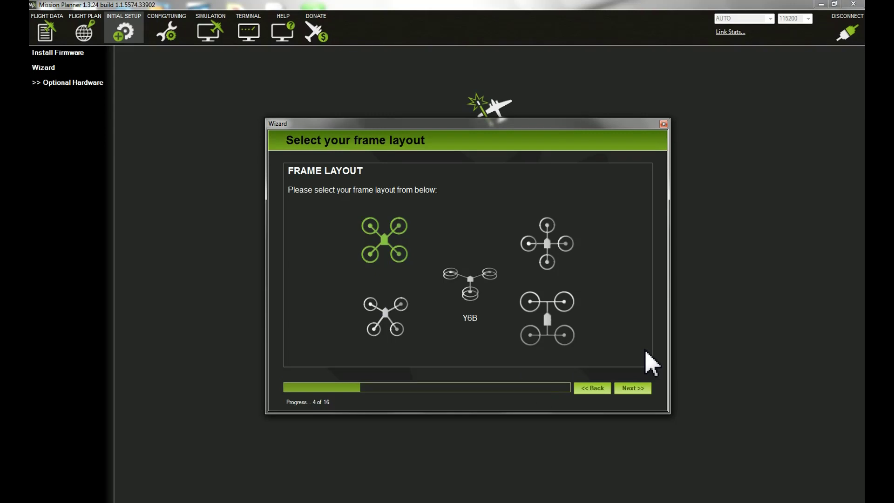
pyautogui.click(636, 391)
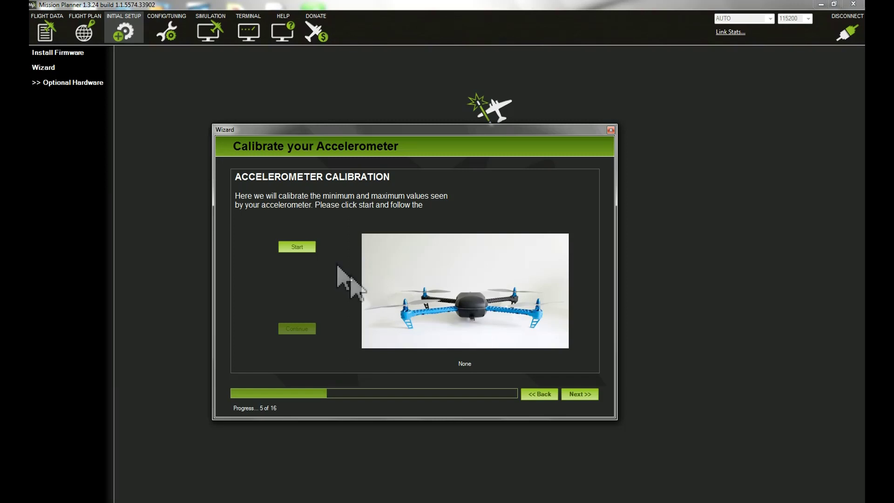
# - Start accelerometer calibration and confirm the level and side positions
pyautogui.click(298, 249)
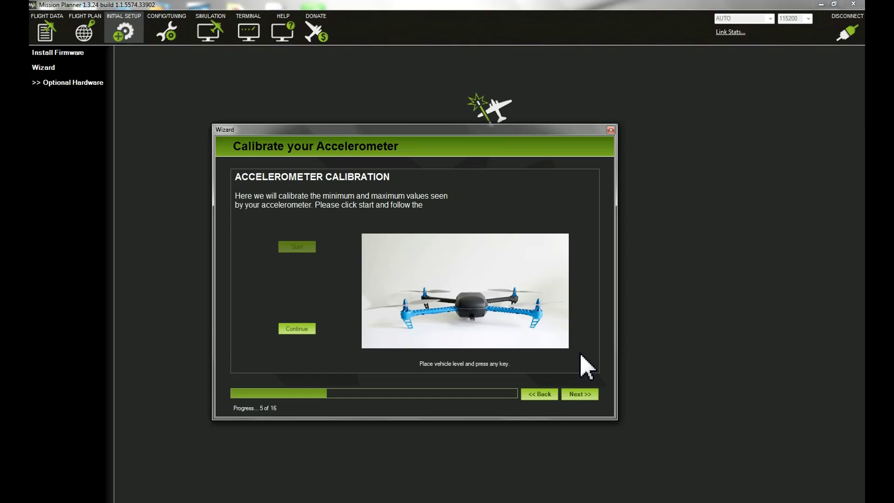
pyautogui.press('Return')
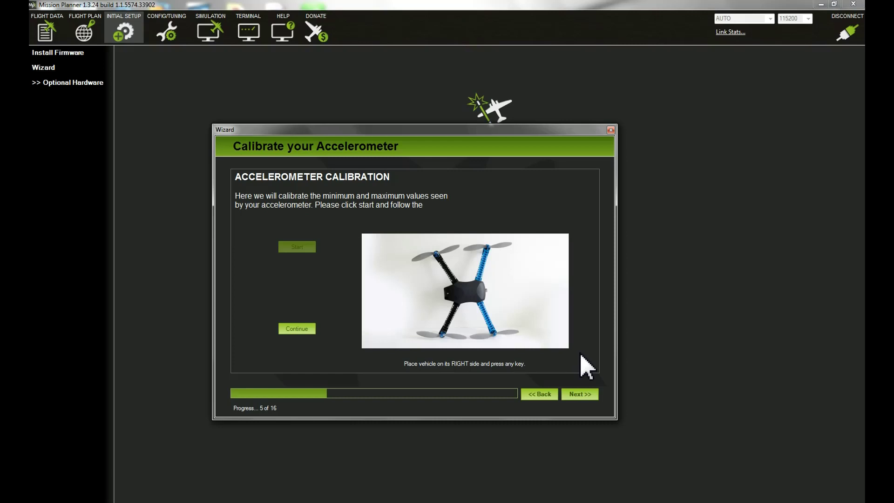
pyautogui.press('Return')
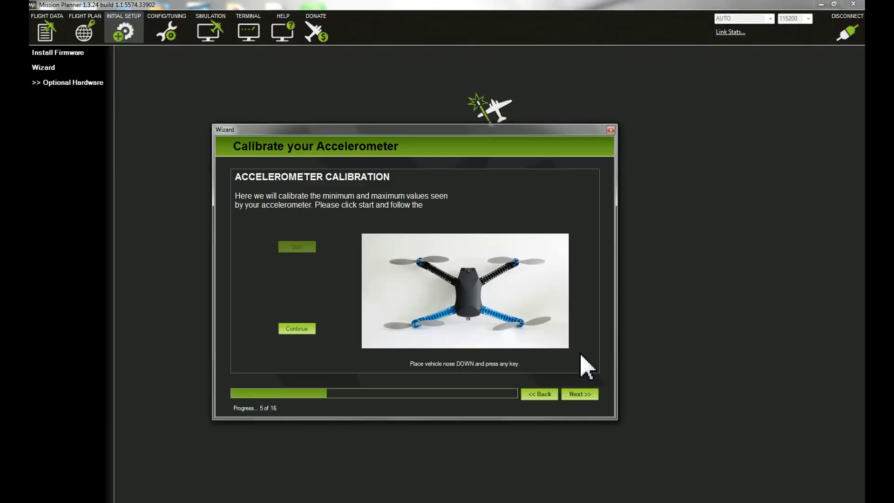
# - Confirm the nose-down, nose-up and on-its-back positions to complete accelerometer calibration
pyautogui.press('Return')
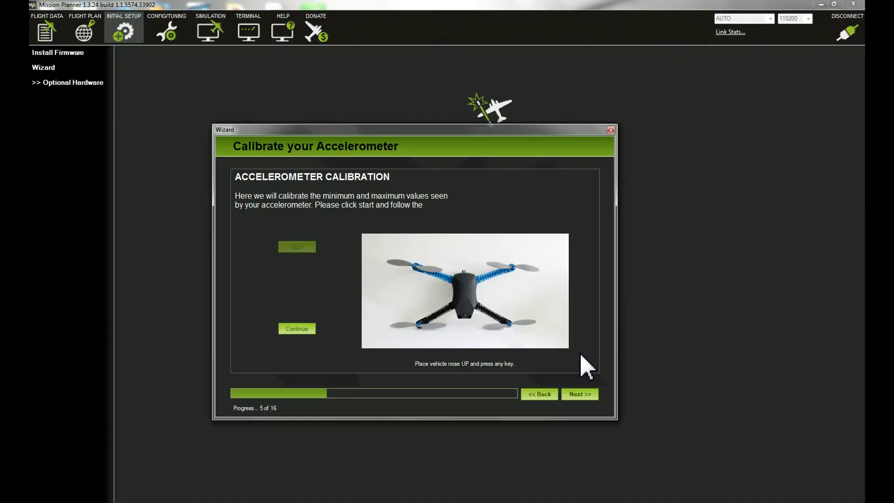
pyautogui.press('Return')
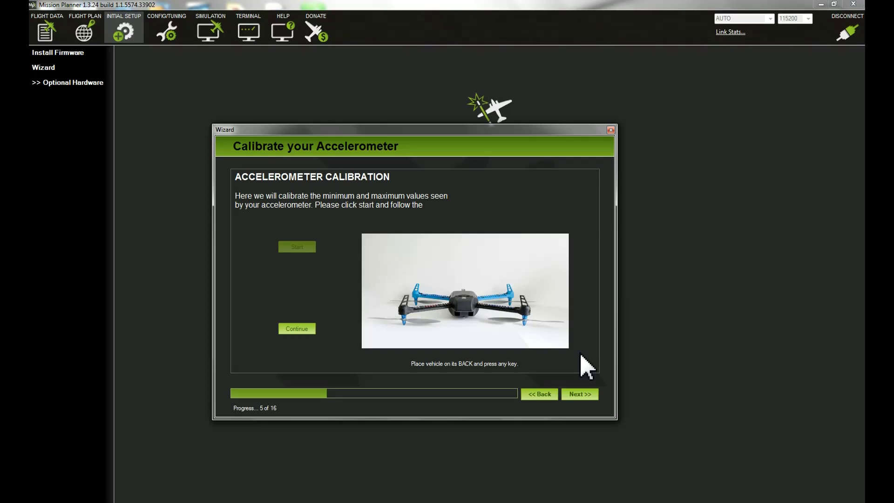
pyautogui.press('Return')
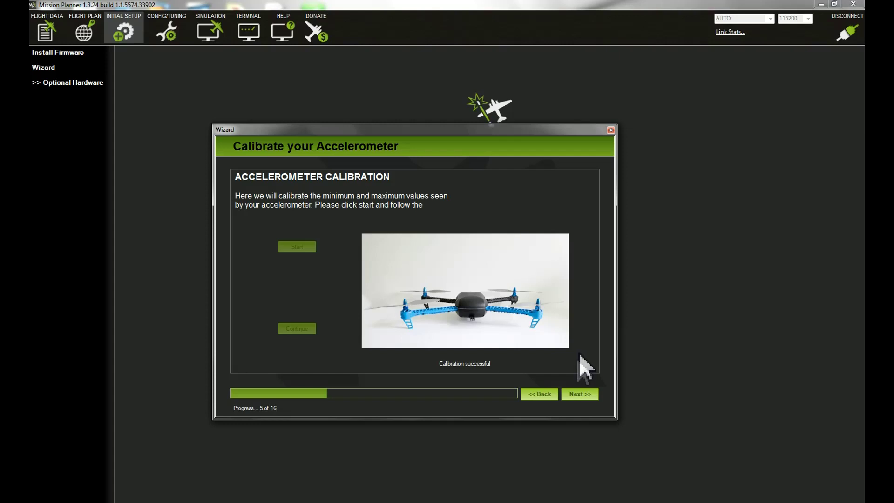
pyautogui.click(582, 395)
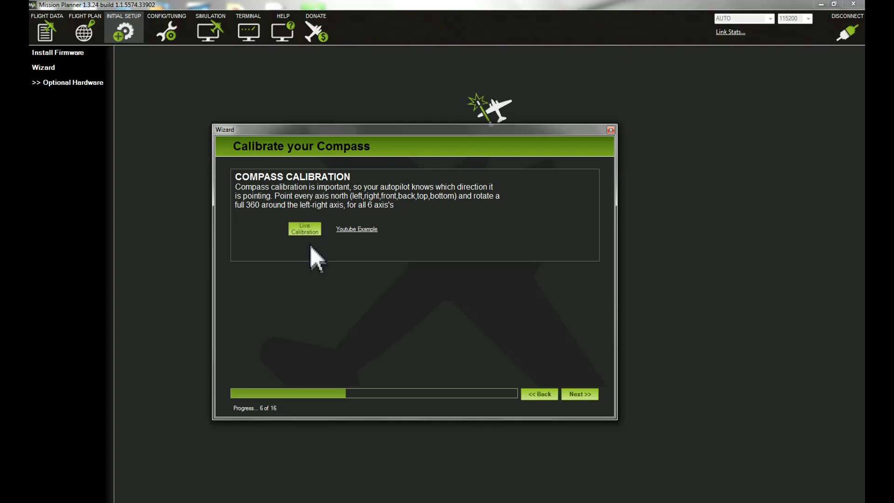
# - Start live compass calibration and begin collecting samples for both compasses
pyautogui.click(308, 233)
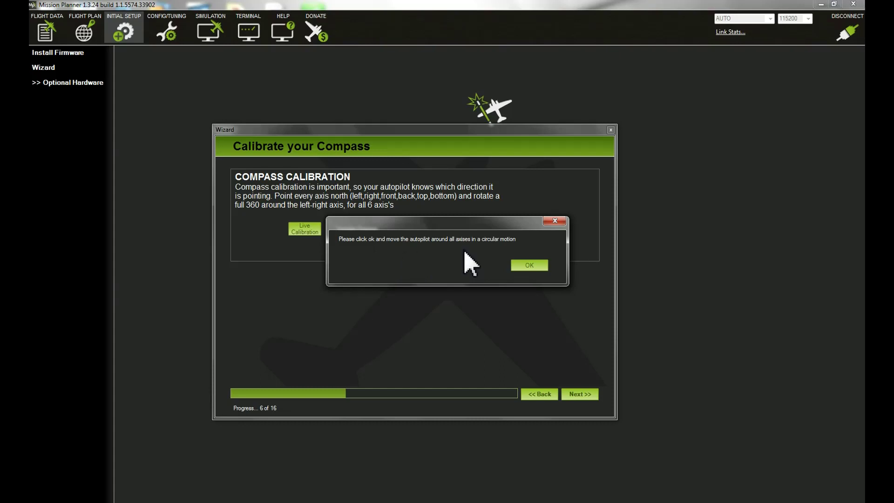
pyautogui.click(529, 269)
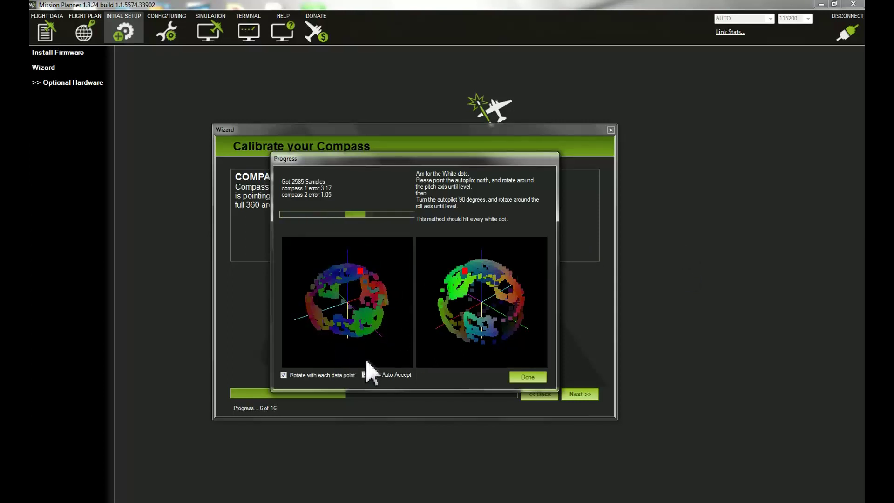
# - Enable Use Auto Accept for the compass calibration result
pyautogui.click(374, 375)
# - Finish compass calibration, accepting offsets -87 46 26 and compass2 offsets 165 426 47
pyautogui.click(515, 379)
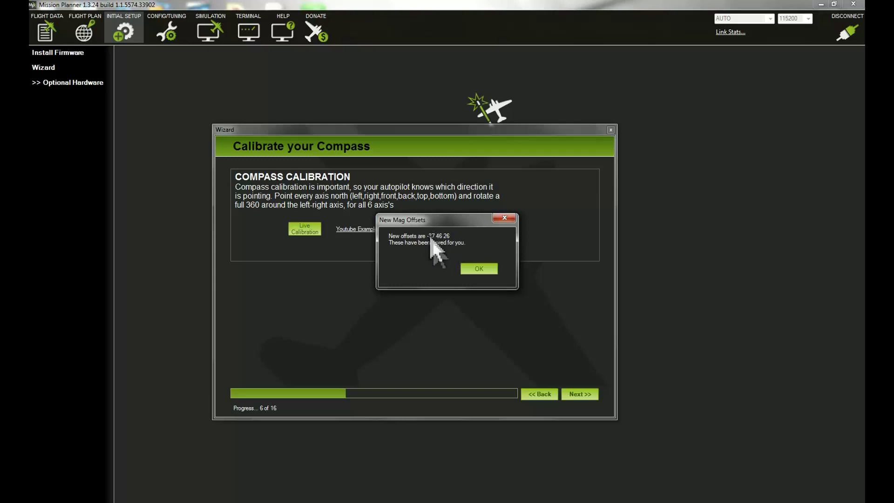
pyautogui.click(479, 271)
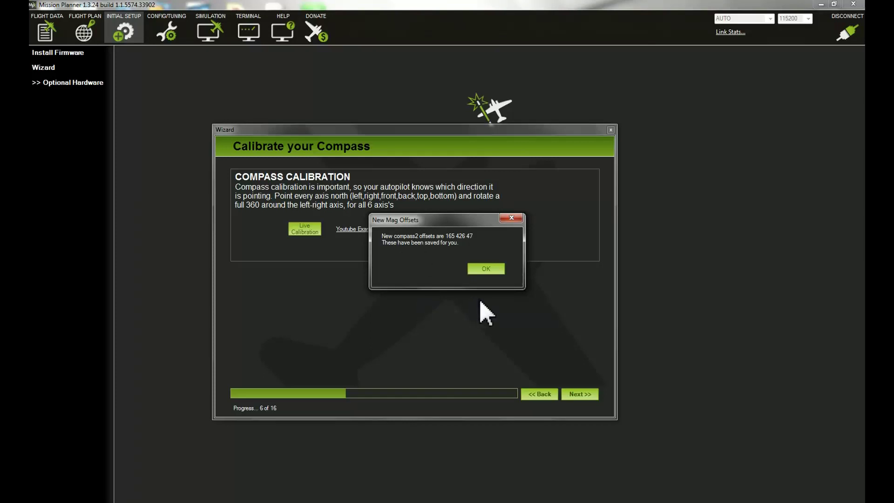
pyautogui.click(484, 271)
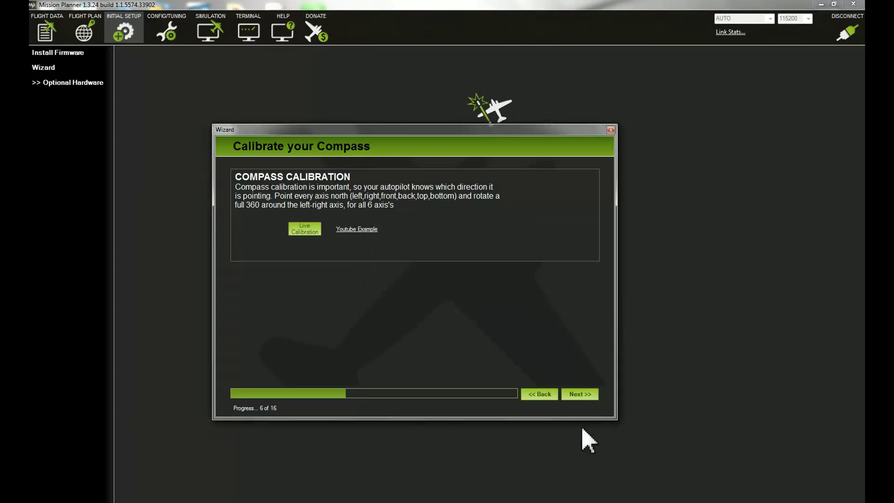
pyautogui.click(579, 394)
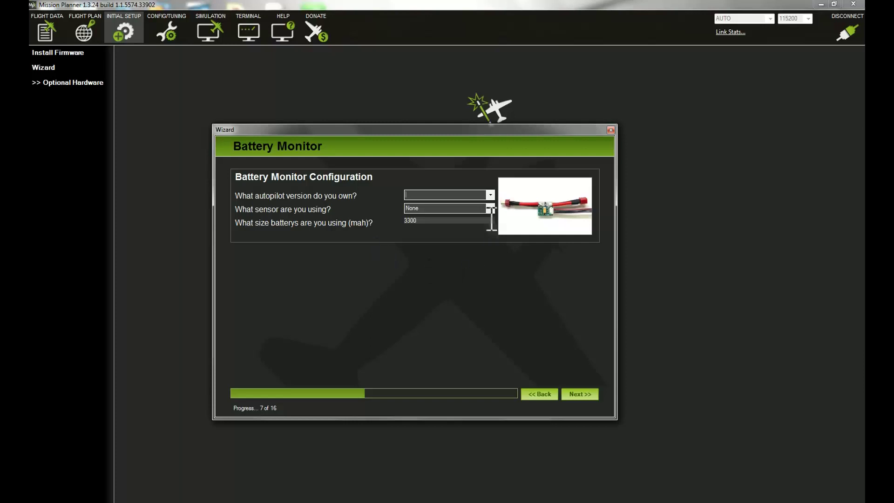
# - Set the battery monitor to 4: PixHawk with a 3DR Power Module and 5200 mAh battery
pyautogui.click(489, 195)
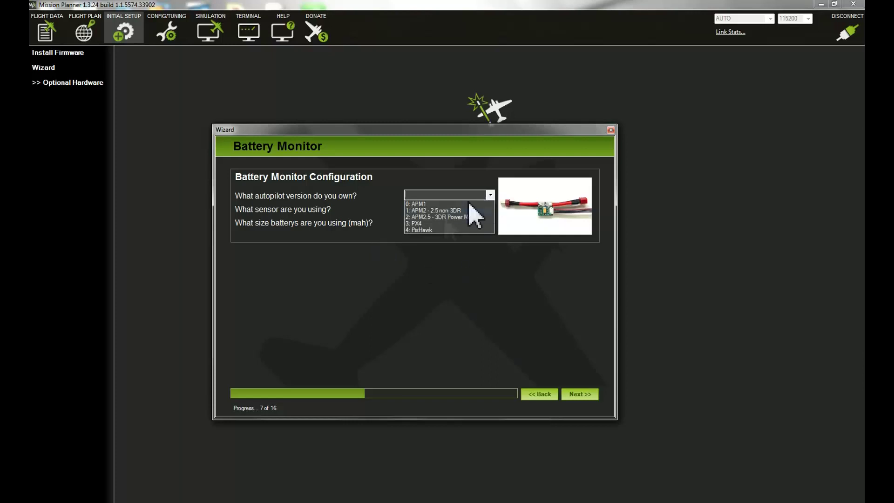
pyautogui.click(433, 230)
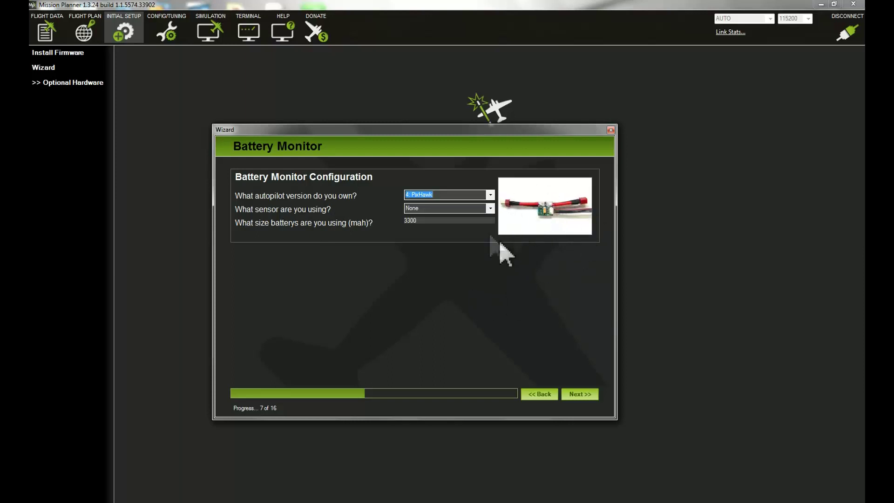
pyautogui.click(490, 209)
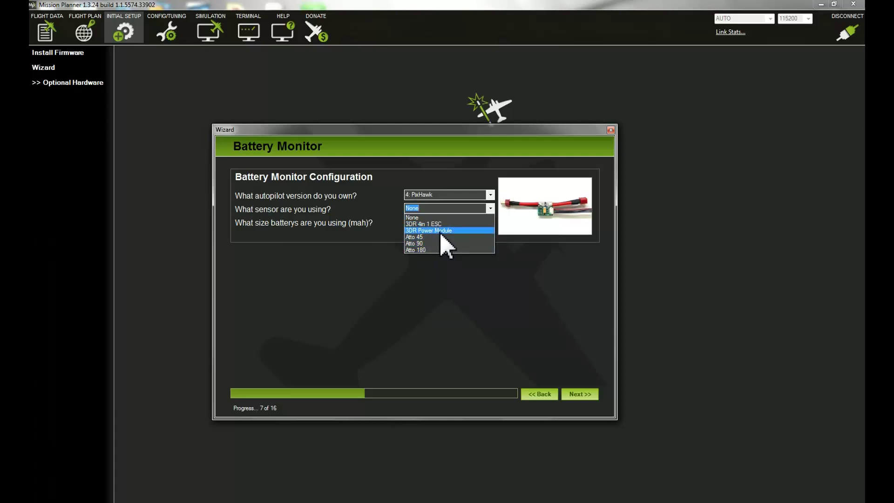
pyautogui.click(458, 232)
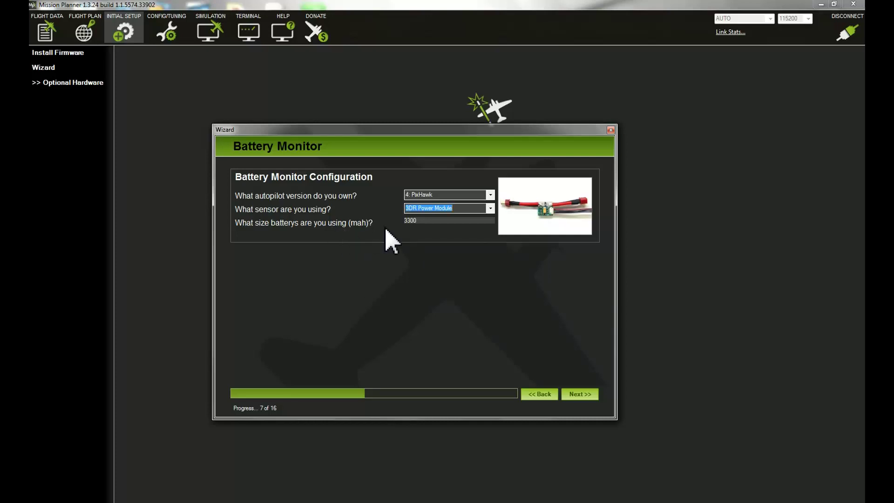
pyautogui.doubleClick(410, 221)
pyautogui.click(581, 395)
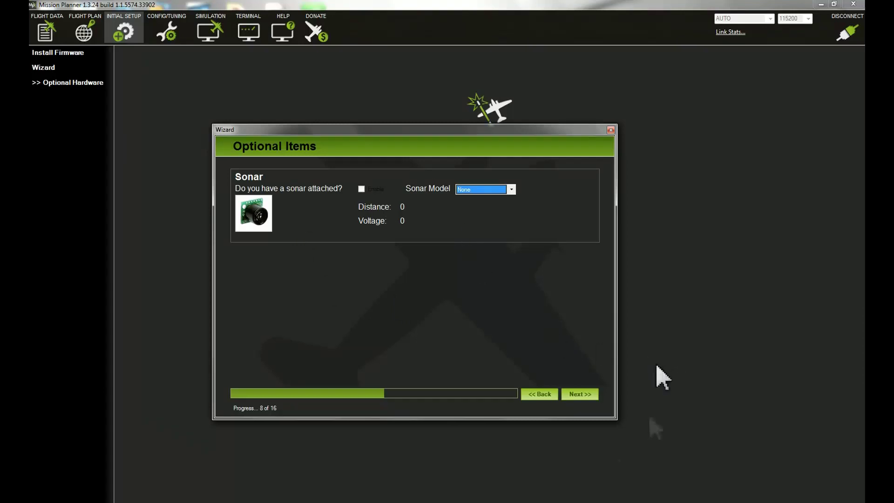
# - Skip the optional Sonar step to reach Radio Calibration
pyautogui.click(581, 395)
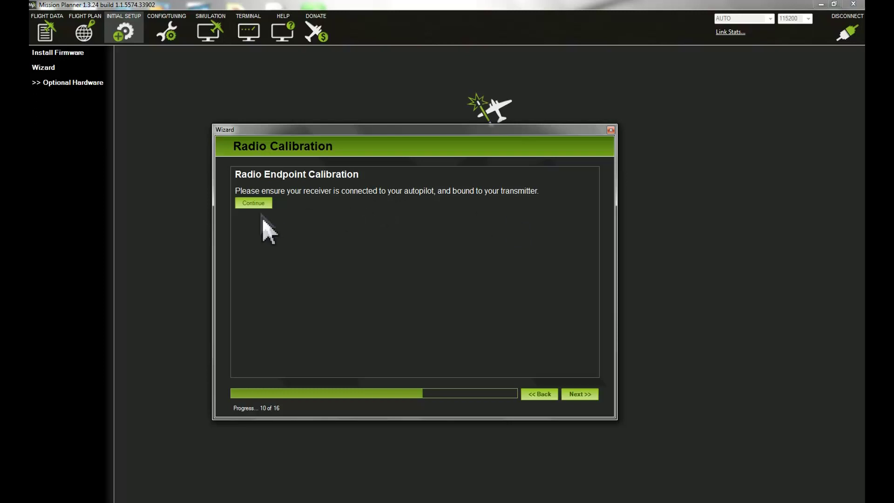
# - Calibrate the radio, capturing endpoints for all channels such as throttle 1150–1977
pyautogui.click(262, 205)
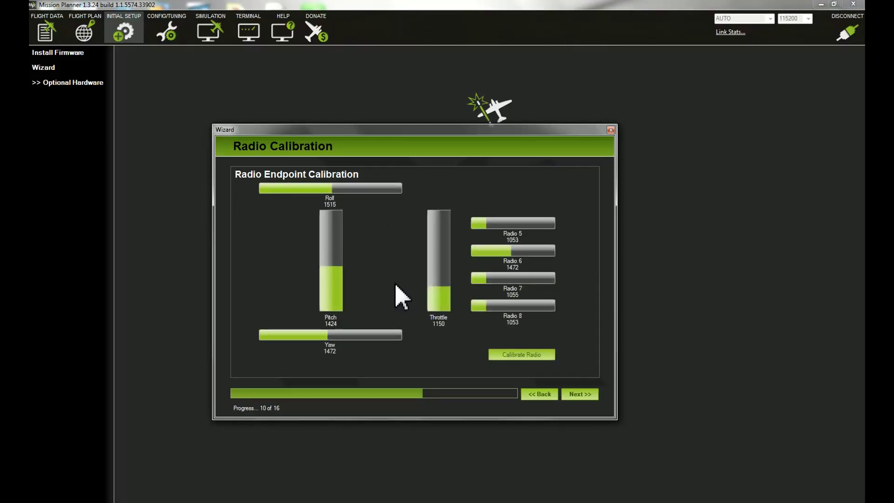
pyautogui.click(525, 357)
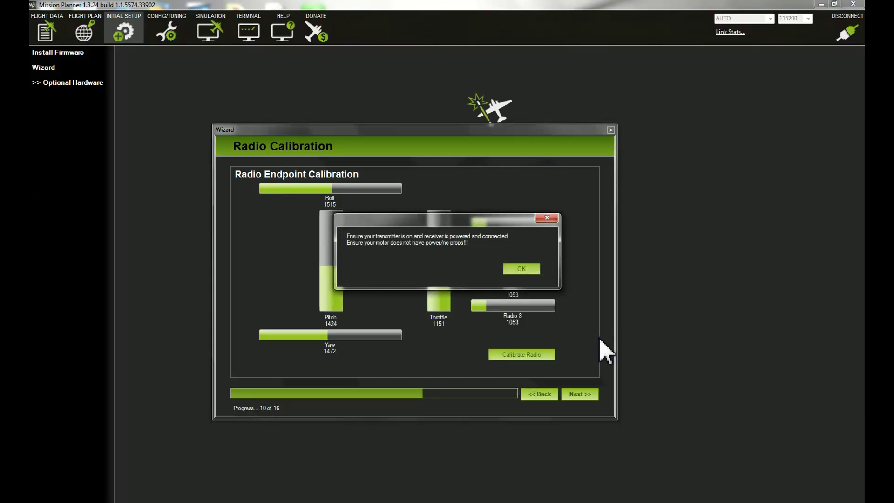
pyautogui.click(532, 274)
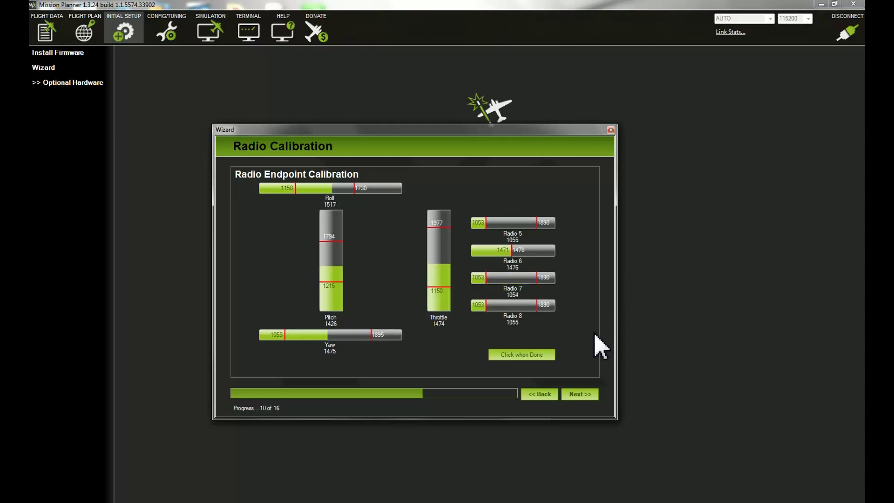
pyautogui.click(522, 355)
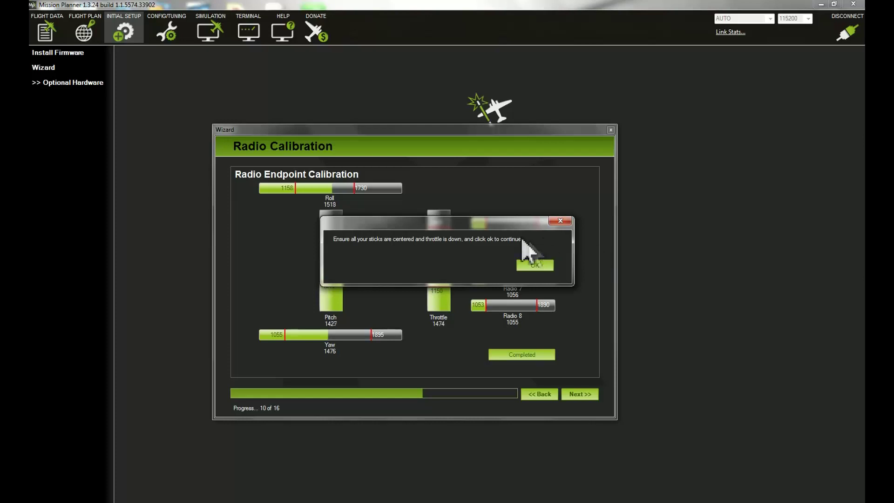
# - Confirm the sticks-centred prompt and accept detected channel ranges (e.g. CH1 1158–1730) to complete radio calibration
pyautogui.click(535, 266)
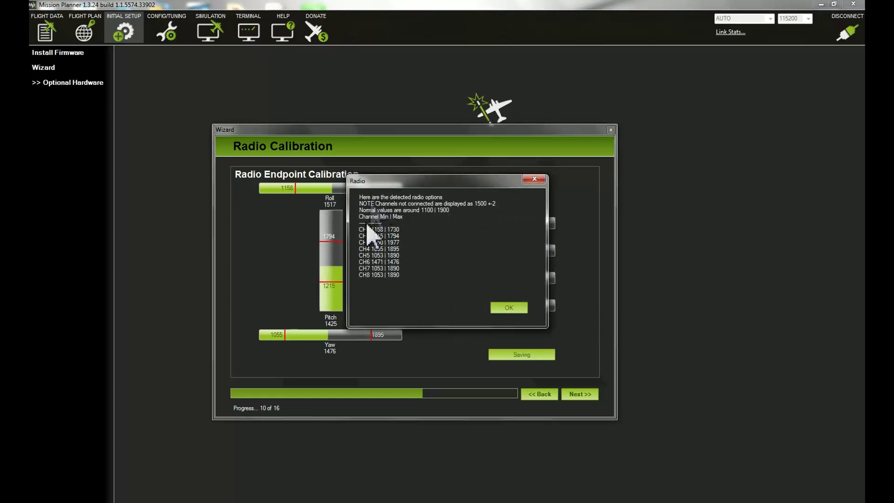
pyautogui.click(502, 309)
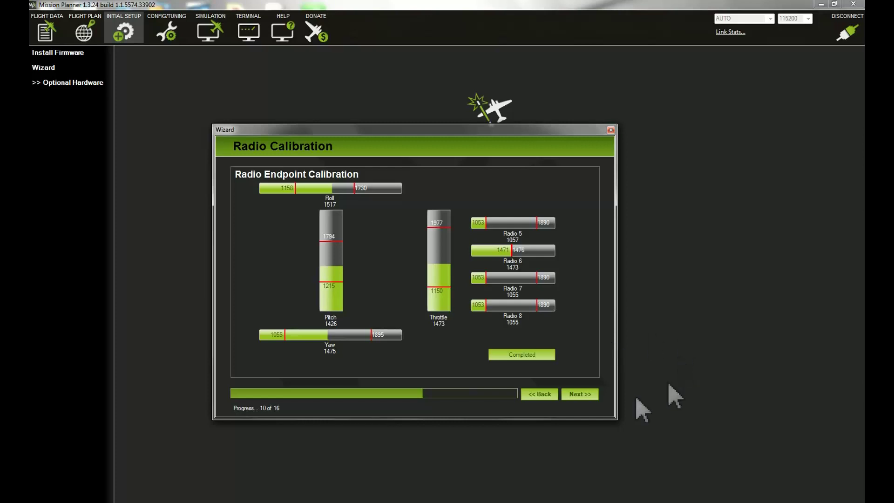
# - Save all six flight modes as Stabilize and continue to the Failsafe Options page
pyautogui.click(582, 401)
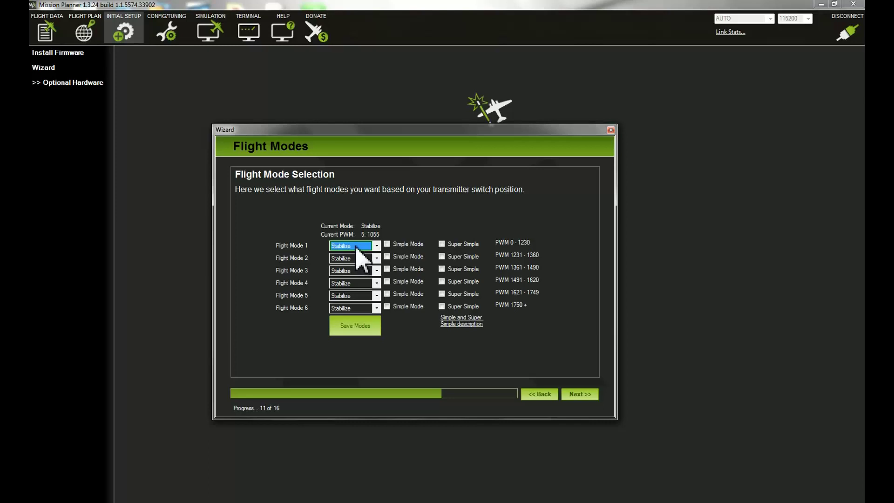
pyautogui.click(360, 332)
pyautogui.click(580, 393)
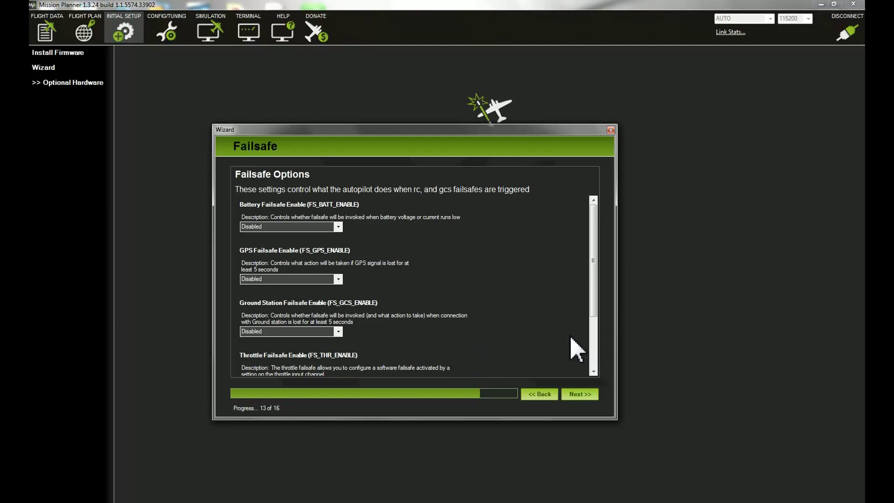
# - Leave failsafes Disabled and GeoFence unchecked, advancing to the Dont Forget!! checklist, step 15 of 16
pyautogui.click(580, 396)
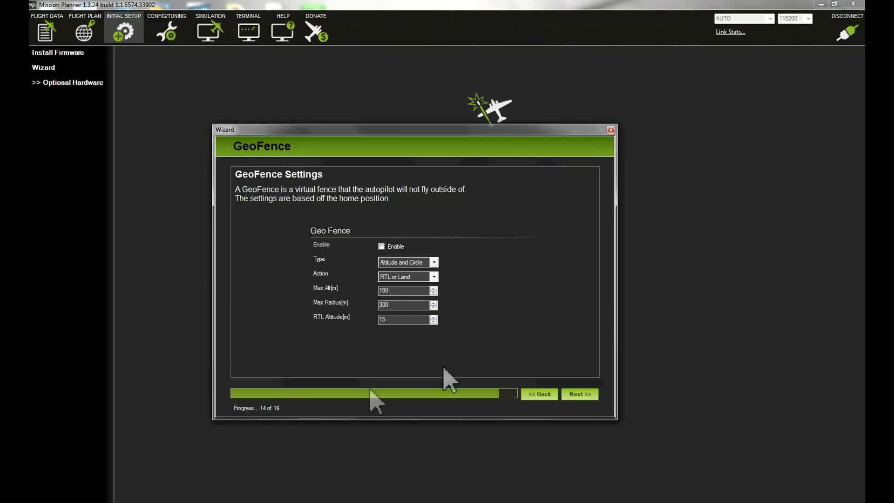
pyautogui.click(580, 393)
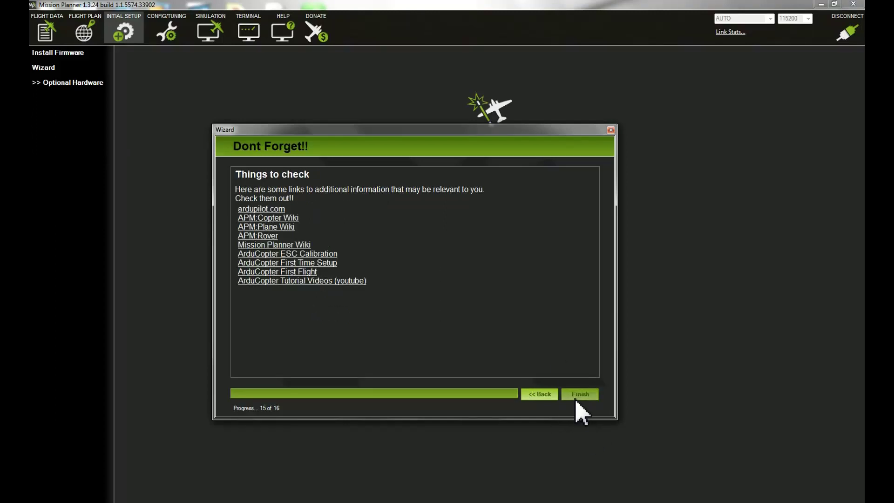